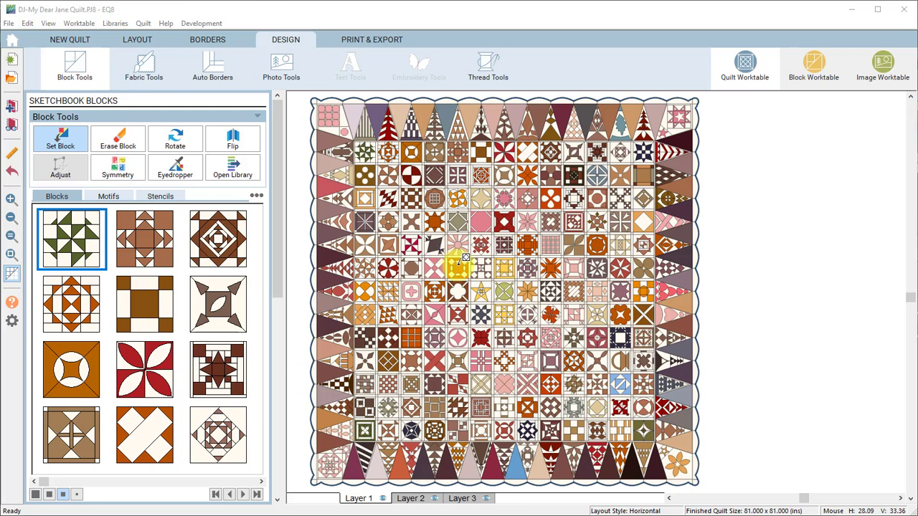
Step: Open the Dear Jane quilt's Project Sketchbook on its Blocks section, showing all 225 blocks
{"action": "left_click", "coordinate": [416, 34]}
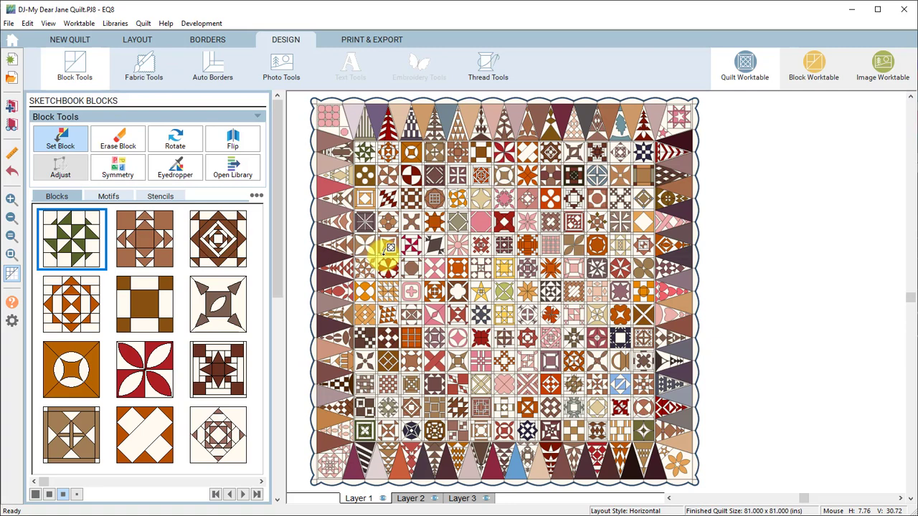
{"action": "left_click", "coordinate": [13, 127]}
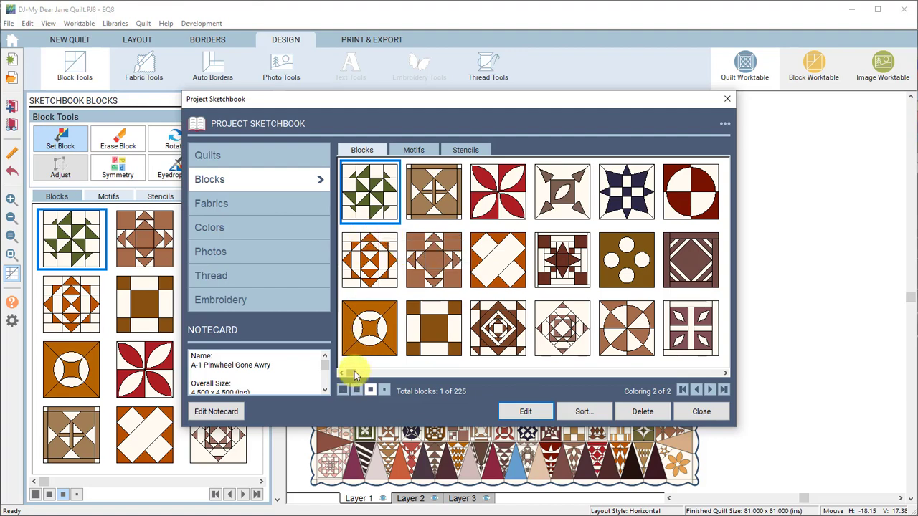
Step: Open border block BR1 Rosemary's Rainbow on the Block Worktable and show its Print & Export options
{"action": "left_click_drag", "start_coordinate": [354, 371], "coordinate": [653, 401]}
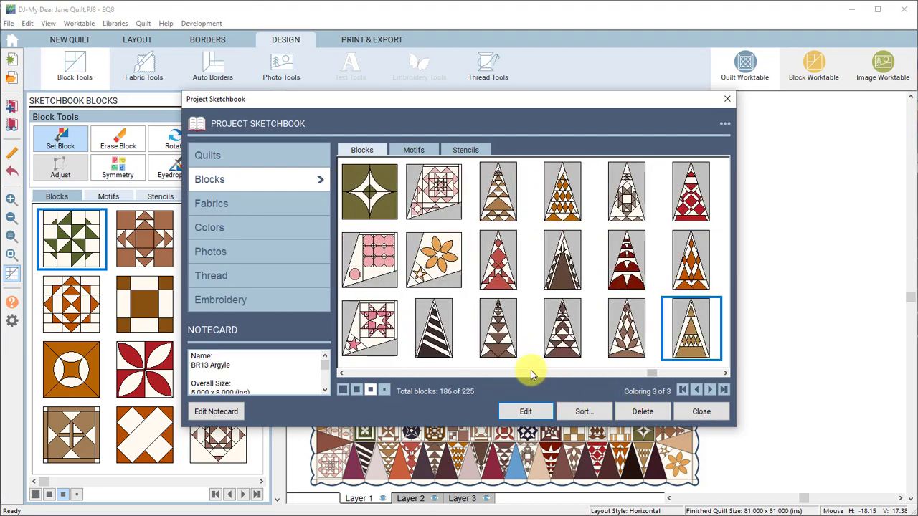
{"action": "left_click", "coordinate": [435, 327]}
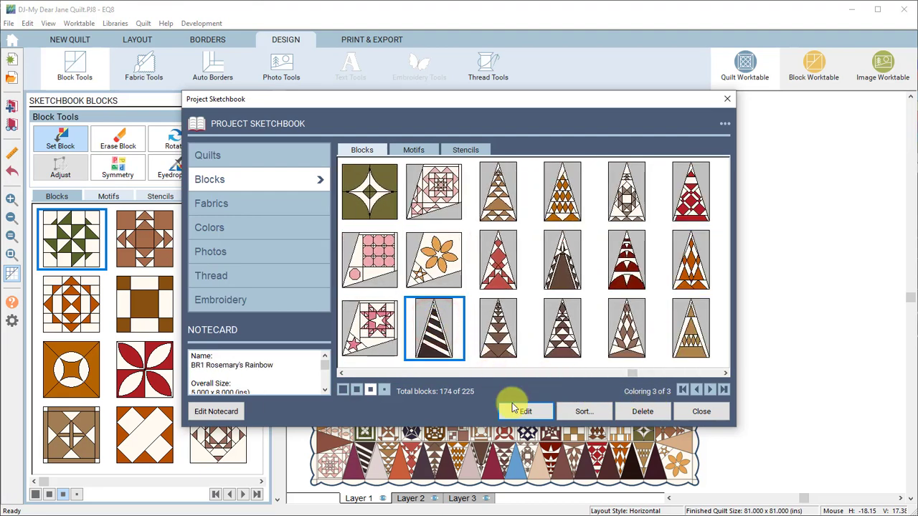
{"action": "left_click", "coordinate": [524, 412]}
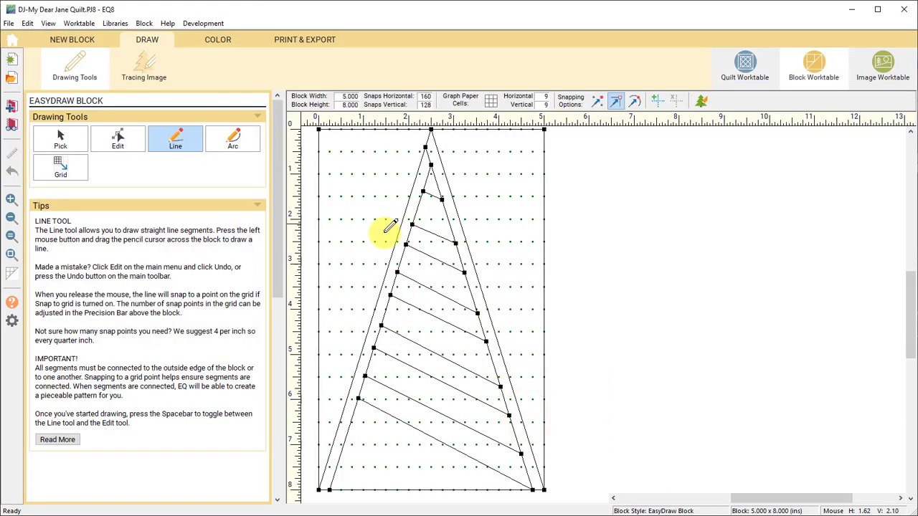
{"action": "left_click", "coordinate": [301, 40]}
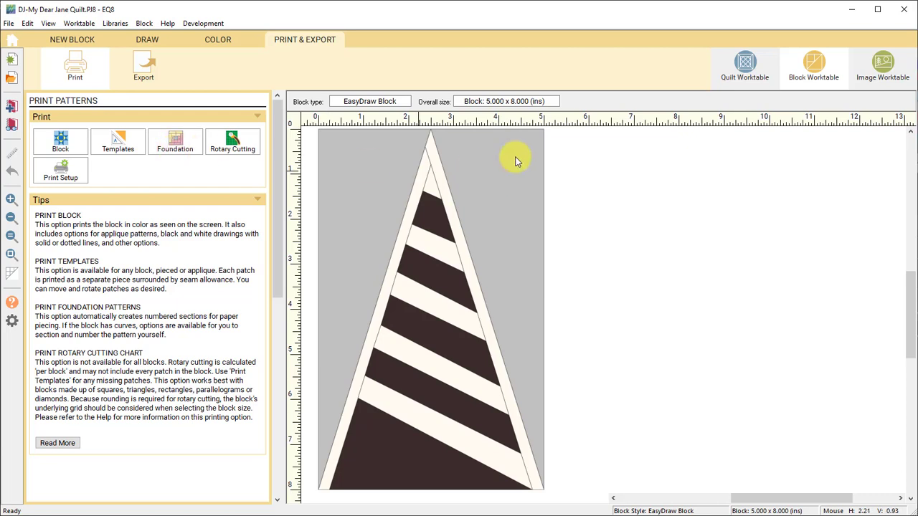
Step: On the Quilt Worktable, show Print & Export and select the top-left 5 x 8 border triangle
{"action": "left_click", "coordinate": [746, 72]}
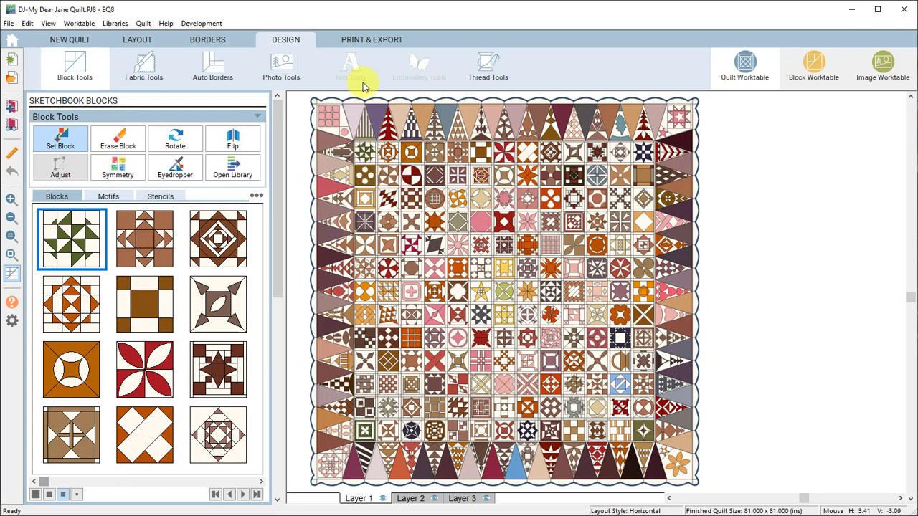
{"action": "left_click", "coordinate": [362, 45]}
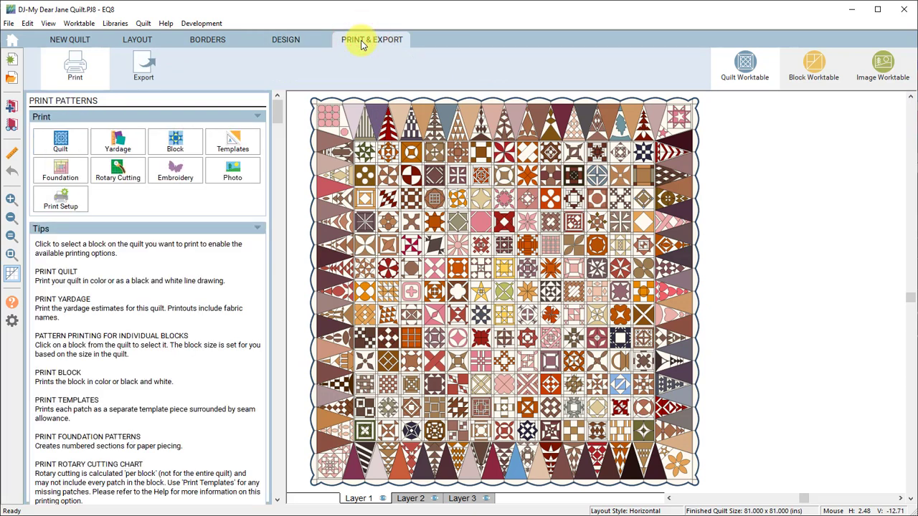
{"action": "left_click", "coordinate": [365, 130]}
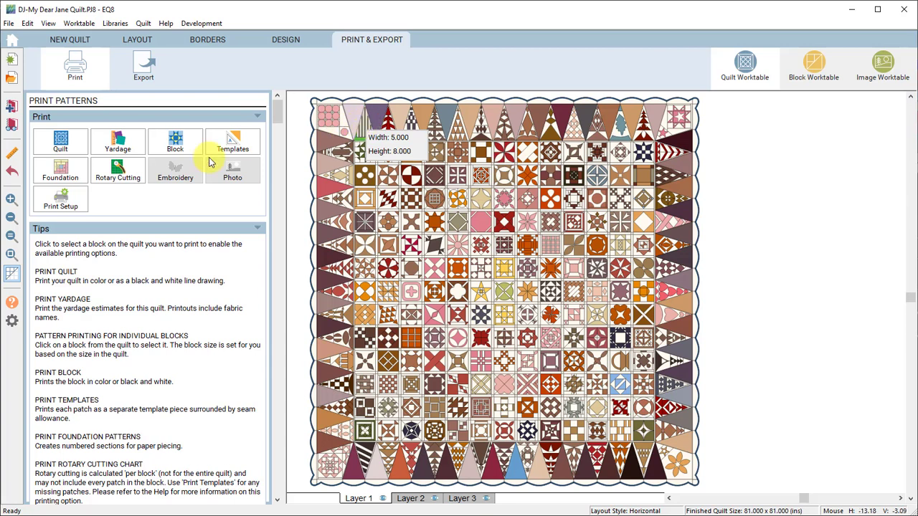
Step: Zoom into the quilt's top-left corner and switch to the Layer 2 tab
{"action": "left_click", "coordinate": [11, 198]}
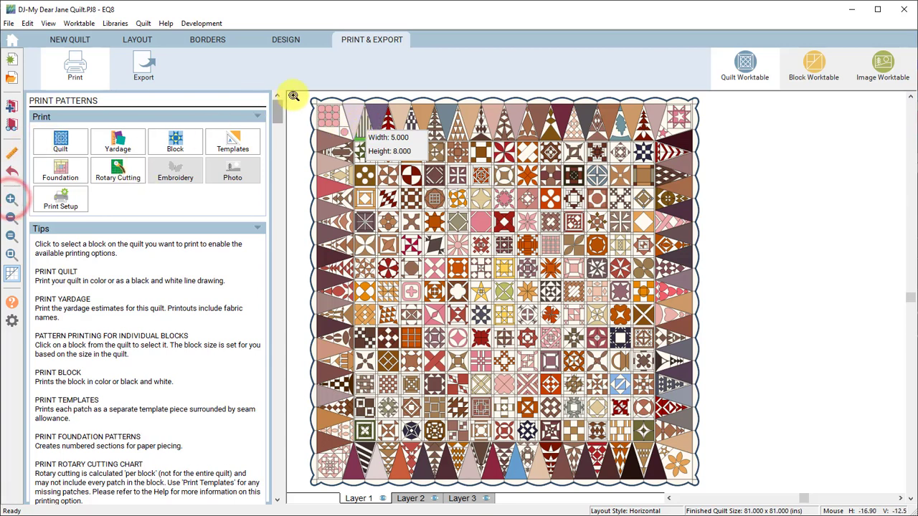
{"action": "left_click_drag", "start_coordinate": [294, 95], "coordinate": [498, 230]}
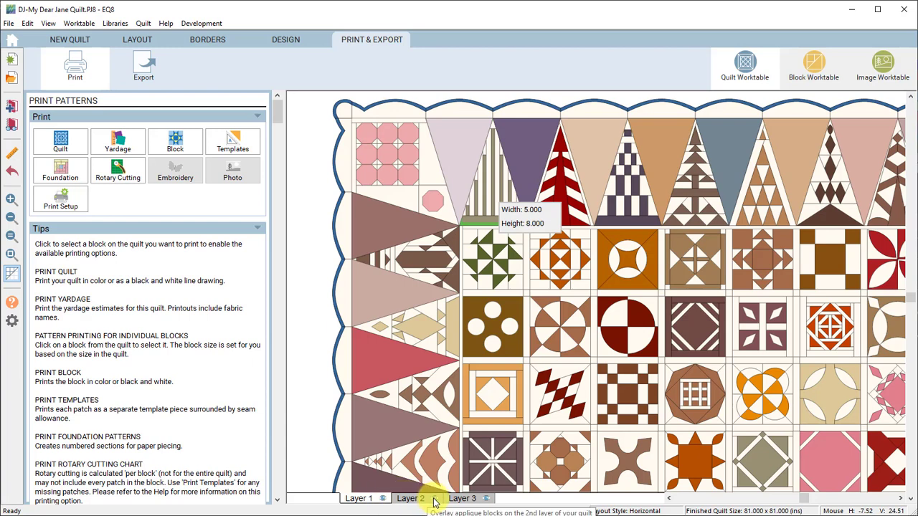
{"action": "left_click", "coordinate": [433, 500]}
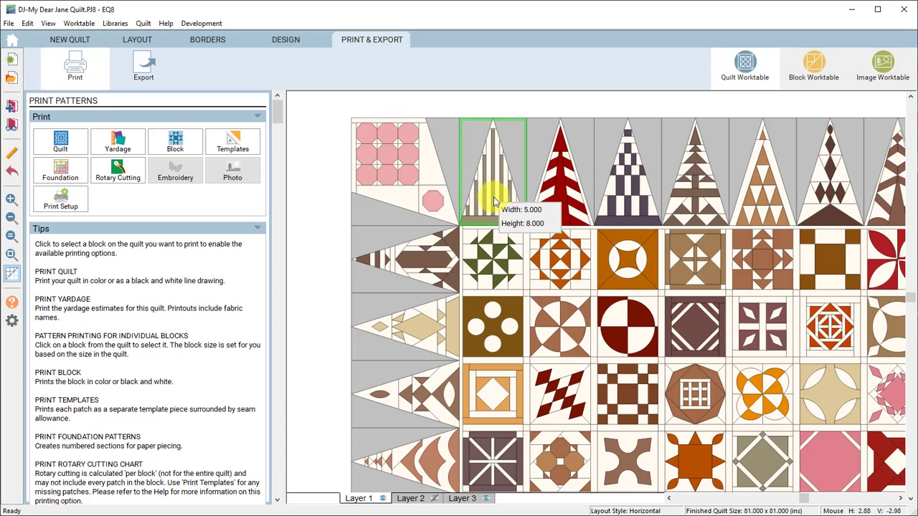
Step: Set up Templates printing for TR1 Spanish Moss with a 0.25 seam allowance
{"action": "left_click", "coordinate": [233, 149]}
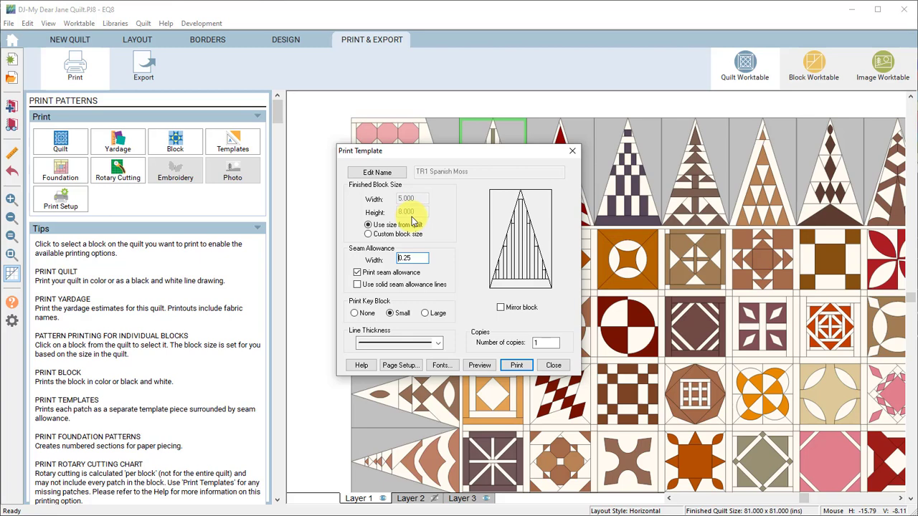
{"action": "double_click", "coordinate": [415, 259]}
Step: Preview the TR1 Spanish Moss templates, zooming in on the key block before fitting all pages
{"action": "left_click", "coordinate": [481, 366]}
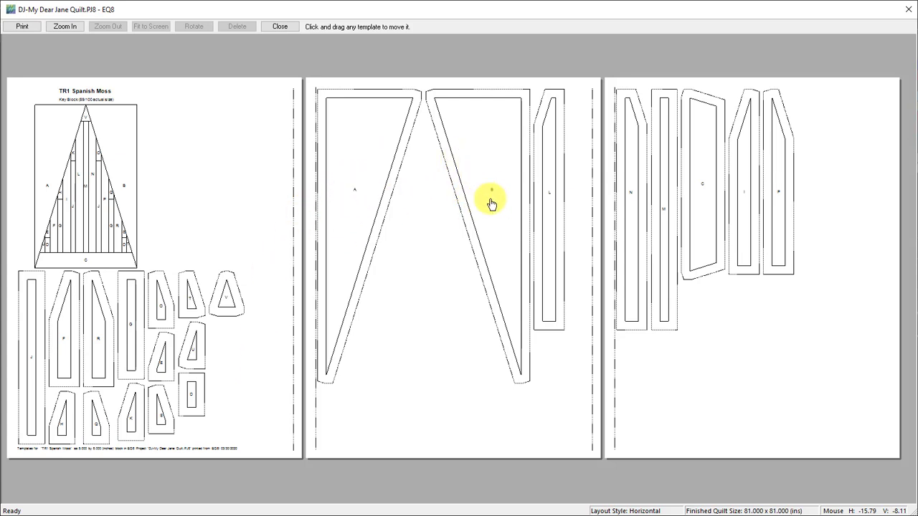
{"action": "left_click", "coordinate": [74, 29]}
{"action": "left_click_drag", "start_coordinate": [16, 85], "coordinate": [179, 275]}
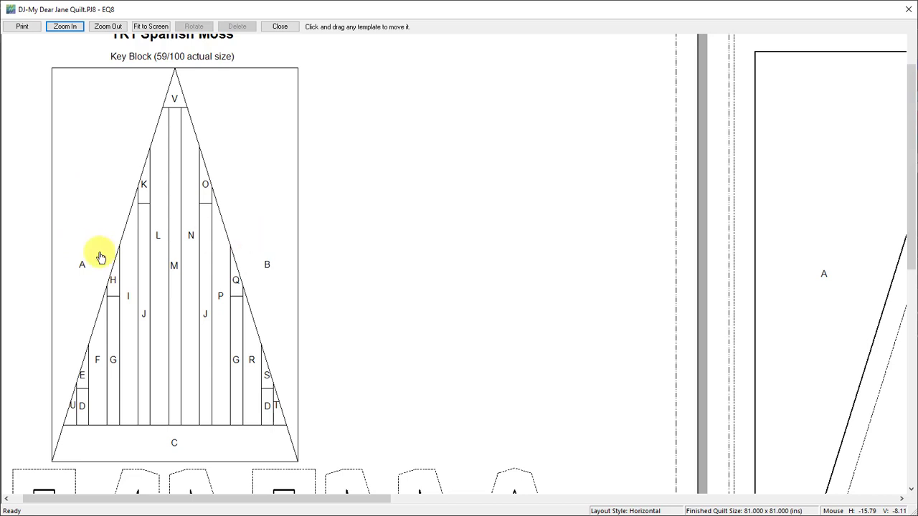
{"action": "left_click", "coordinate": [148, 28]}
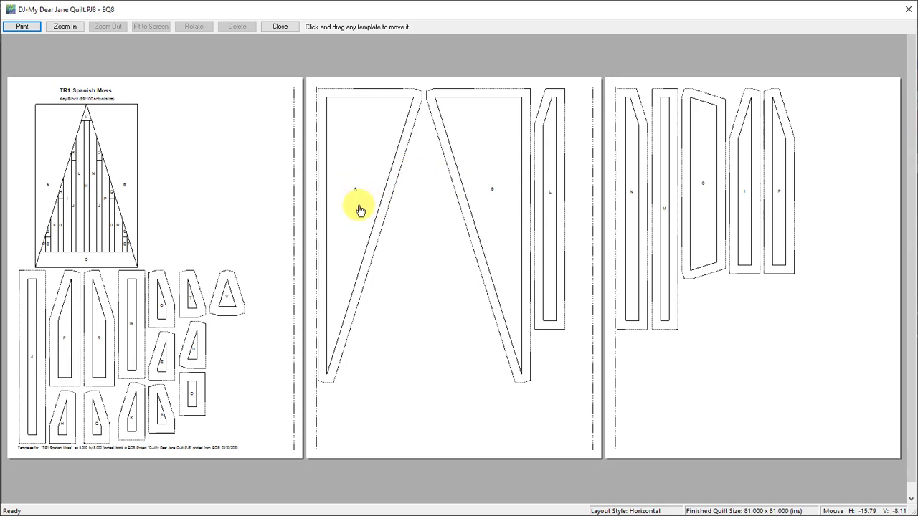
Step: Delete large triangle templates A and B from the printout and close the preview
{"action": "left_click", "coordinate": [358, 210]}
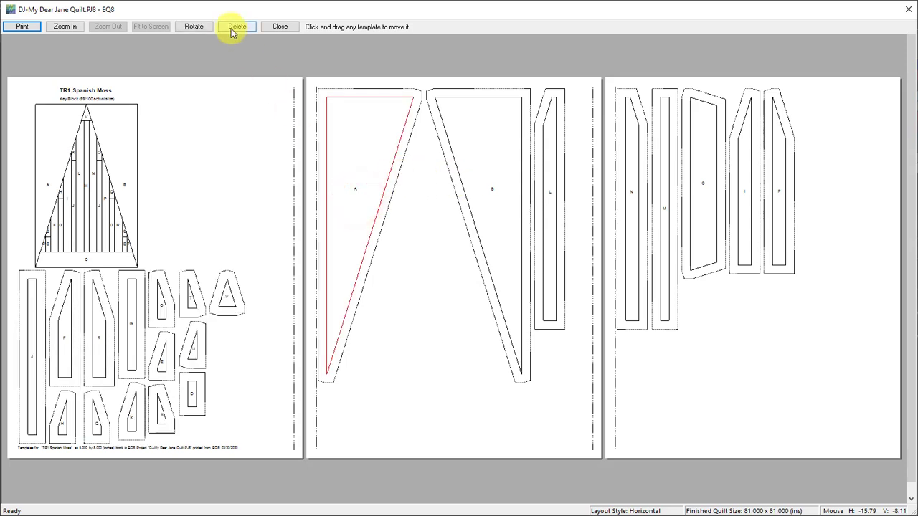
{"action": "left_click", "coordinate": [231, 28]}
{"action": "left_click", "coordinate": [375, 191]}
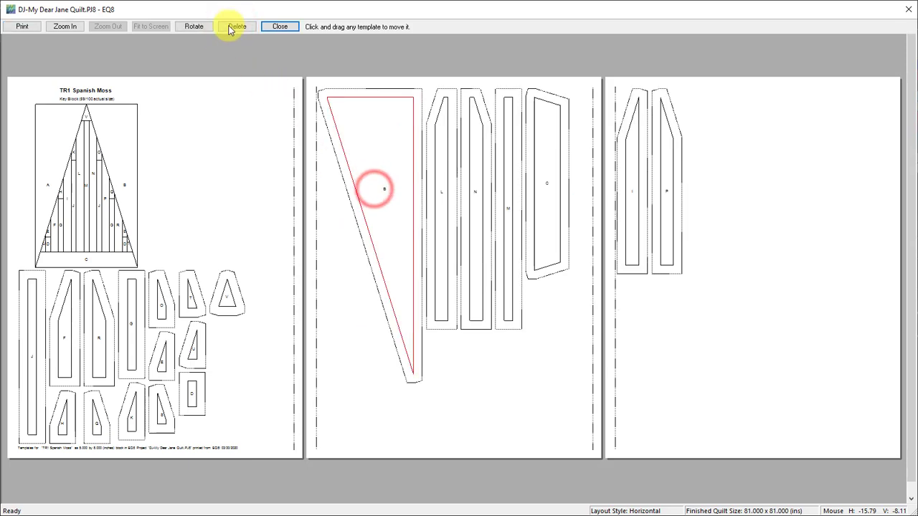
{"action": "left_click", "coordinate": [233, 28]}
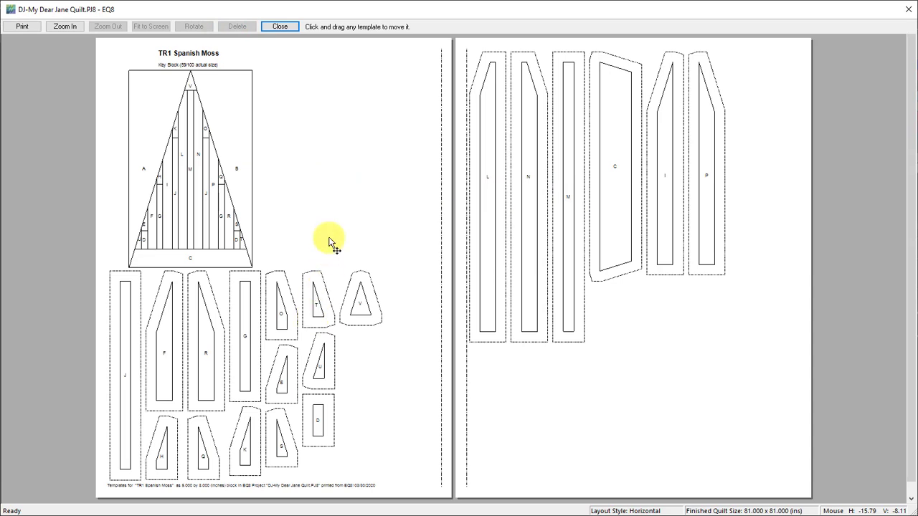
{"action": "left_click", "coordinate": [279, 27]}
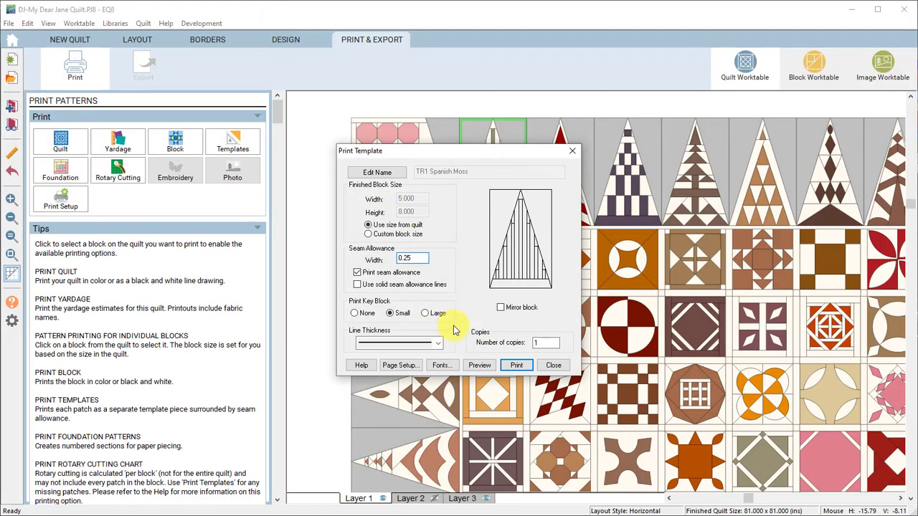
Step: Close template settings, show the Layer 2 appliqué triangles again, and select the purple border triangle
{"action": "left_click", "coordinate": [556, 366]}
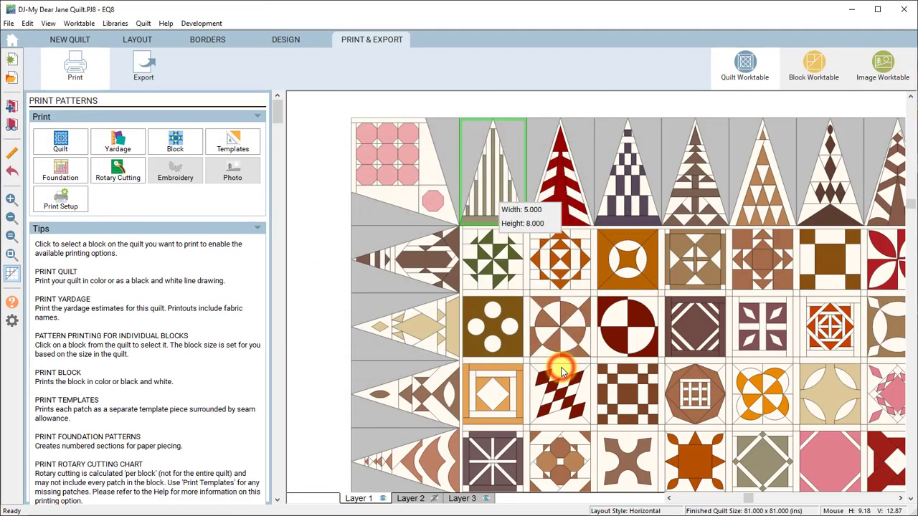
{"action": "left_click", "coordinate": [435, 502]}
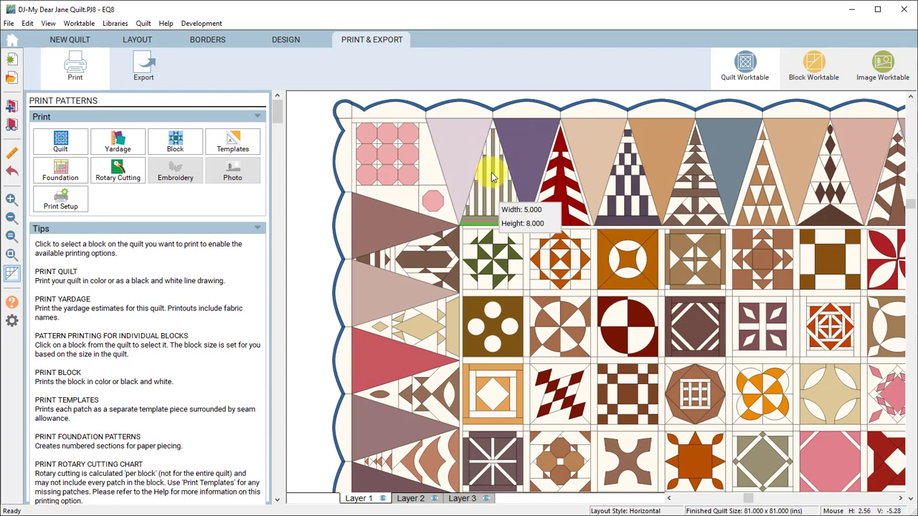
{"action": "left_click", "coordinate": [433, 499]}
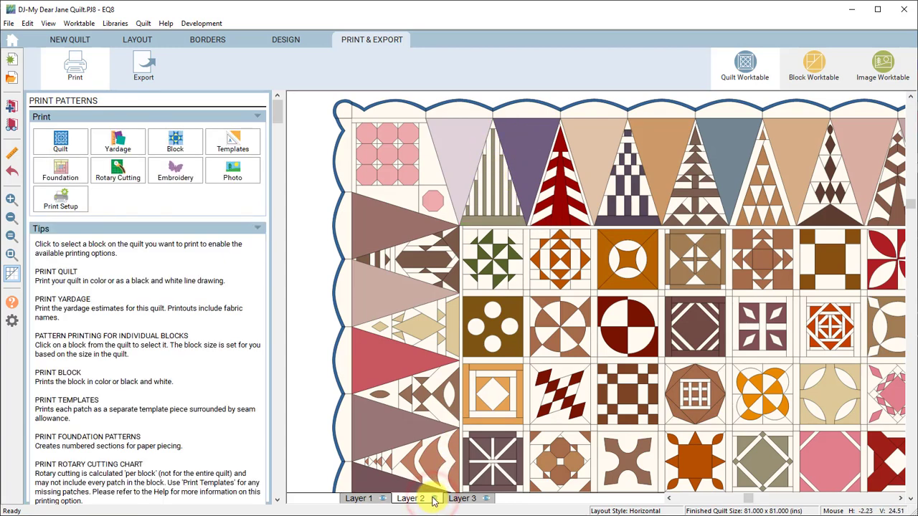
{"action": "left_click", "coordinate": [435, 500]}
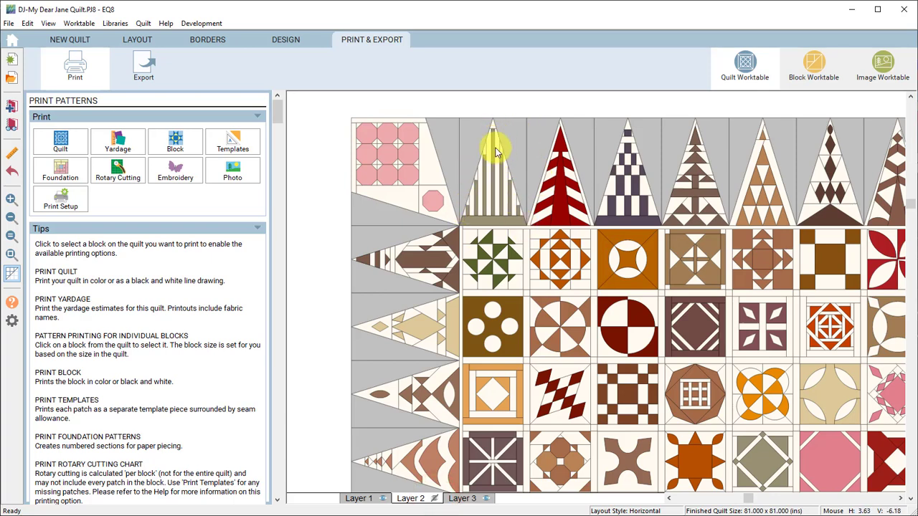
{"action": "left_click", "coordinate": [435, 498]}
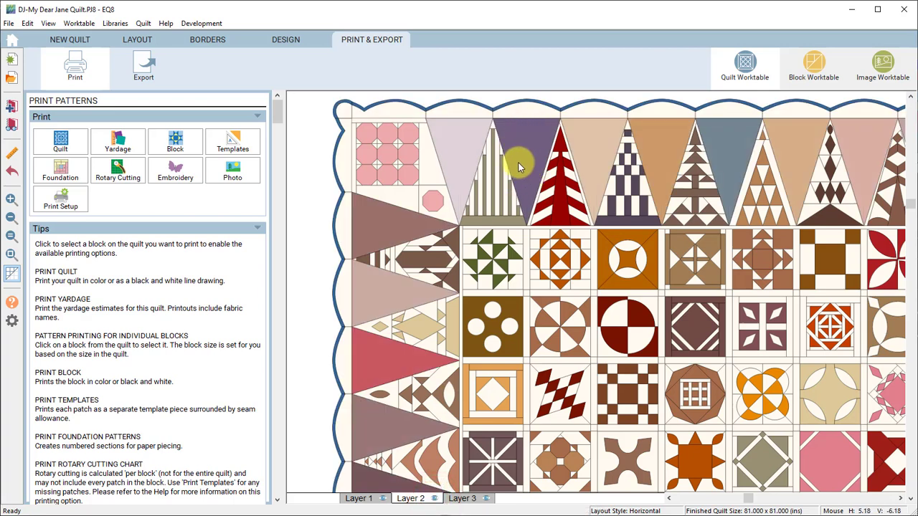
{"action": "left_click", "coordinate": [505, 188]}
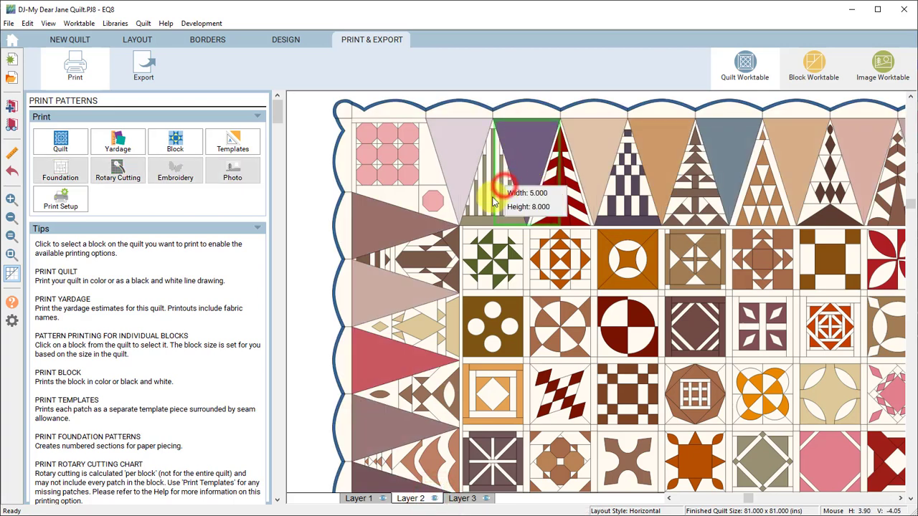
Step: On Layer 1, select the striped triangle block, hide Layer 2, and open Foundation pattern printing
{"action": "left_click", "coordinate": [361, 499]}
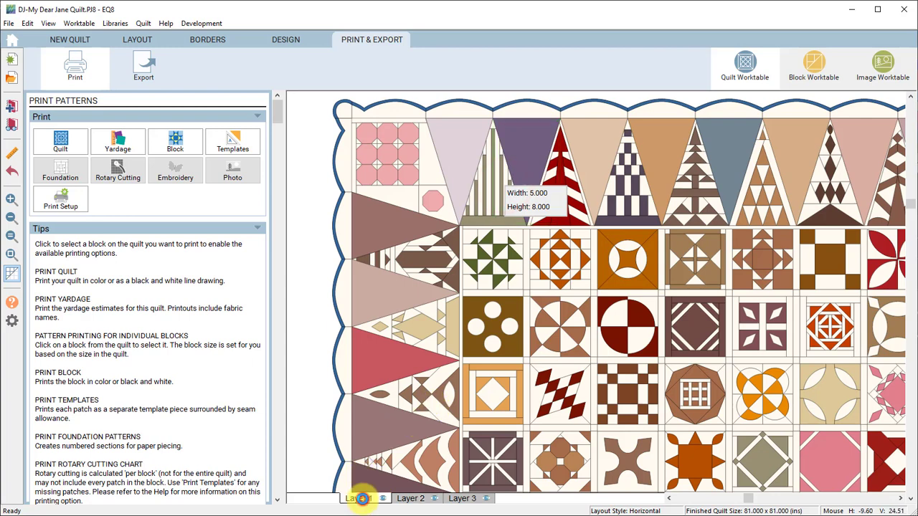
{"action": "left_click", "coordinate": [492, 192]}
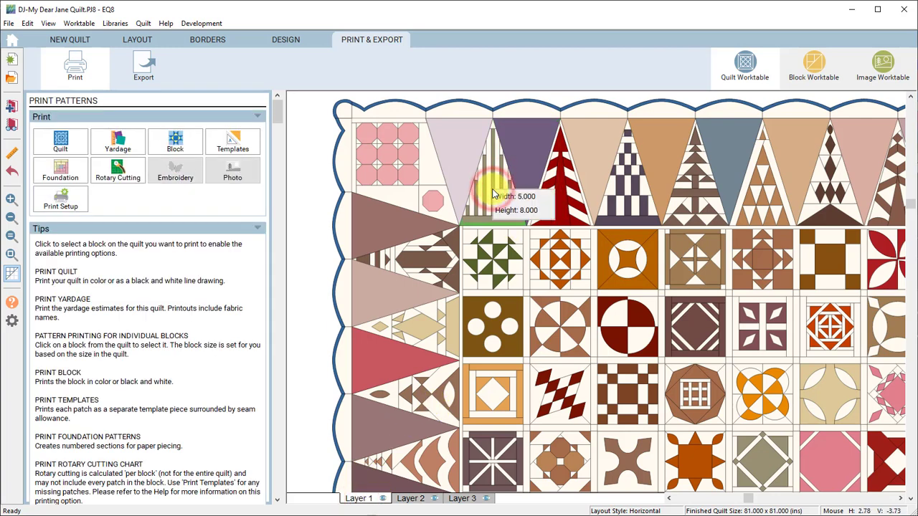
{"action": "left_click", "coordinate": [436, 500]}
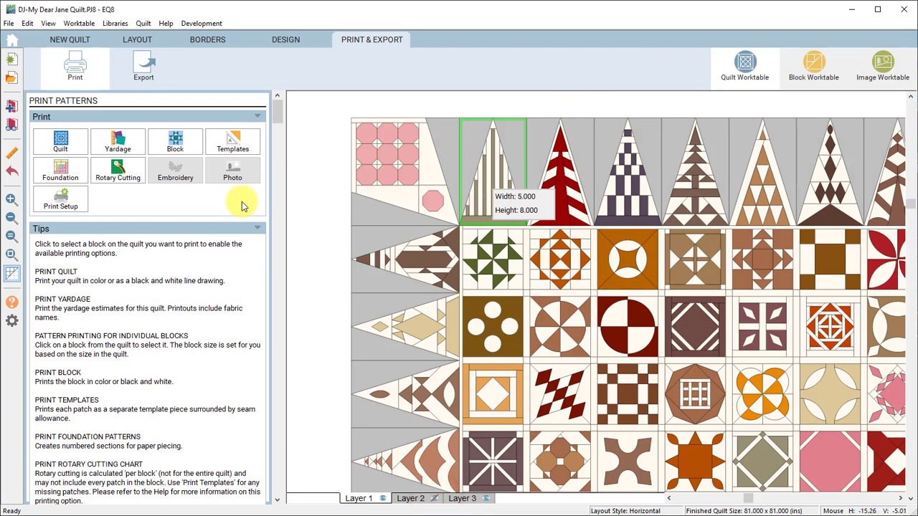
{"action": "left_click", "coordinate": [60, 172]}
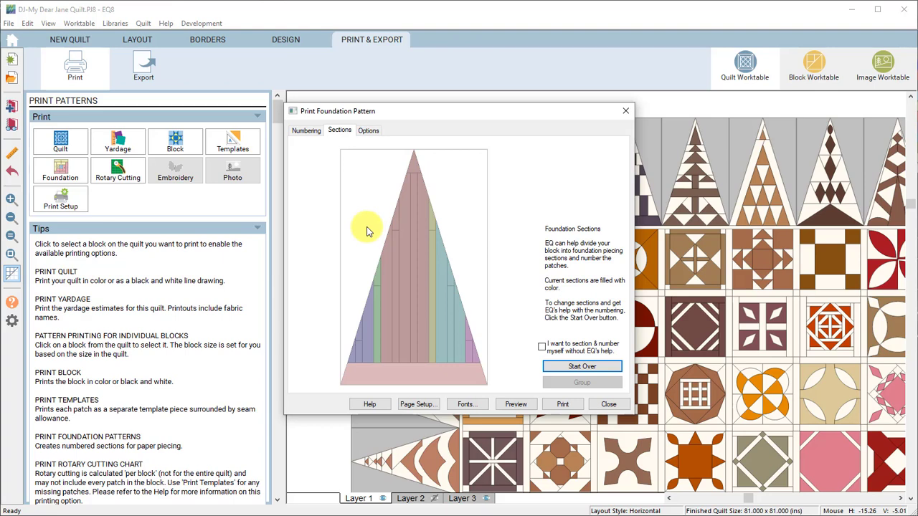
Step: In the foundation preview, move section G1 left and section A to page one's top right
{"action": "left_click", "coordinate": [516, 404]}
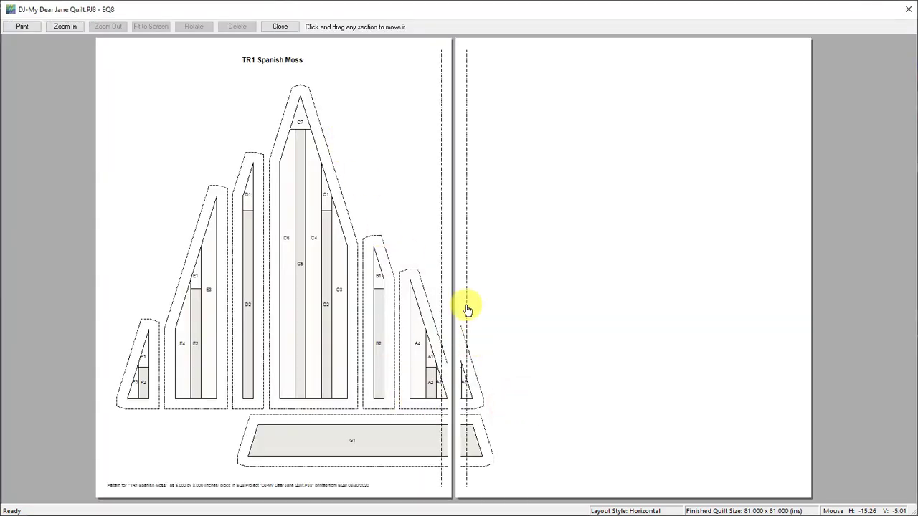
{"action": "left_click", "coordinate": [365, 437]}
{"action": "left_click_drag", "start_coordinate": [357, 437], "coordinate": [269, 441]}
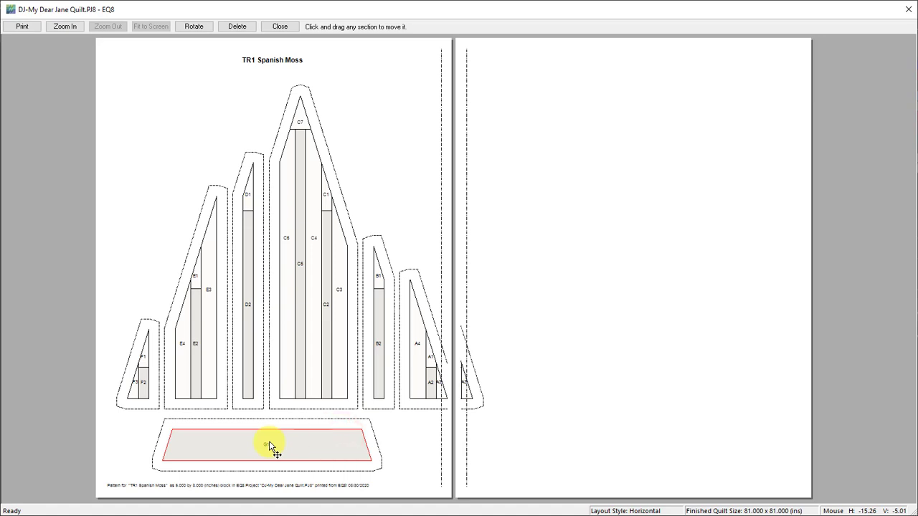
{"action": "left_click_drag", "start_coordinate": [422, 382], "coordinate": [396, 195]}
{"action": "left_click", "coordinate": [414, 355]}
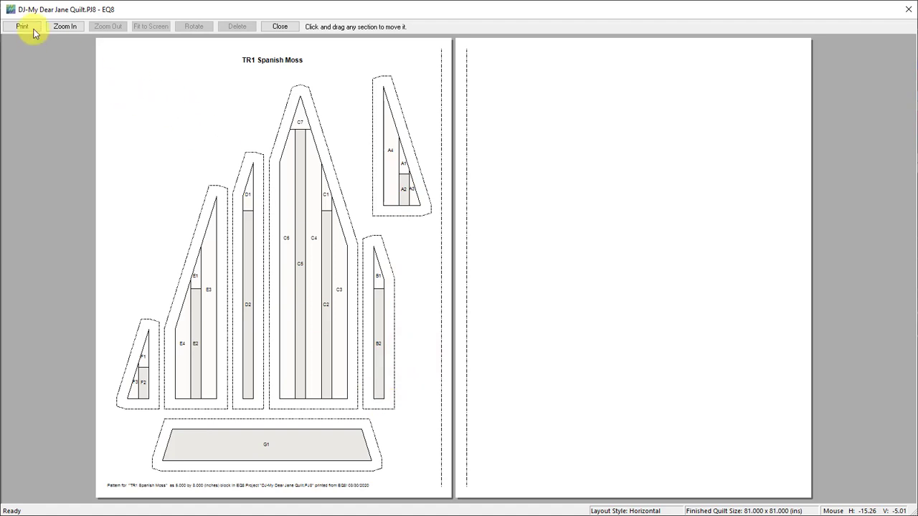
{"action": "left_click", "coordinate": [285, 27]}
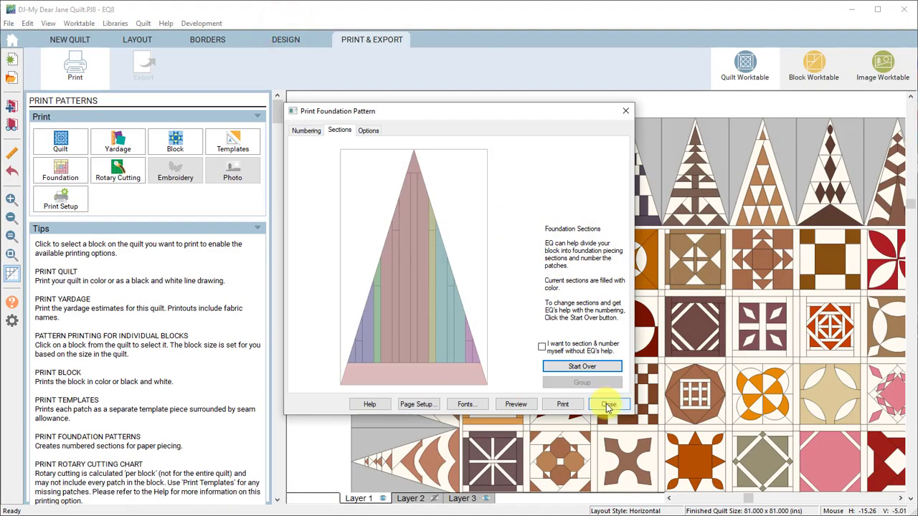
Step: Preview the TR1 Spanish Moss rotary cutting chart with measurements rounded to 1/8 inch, zooming in
{"action": "left_click", "coordinate": [606, 406]}
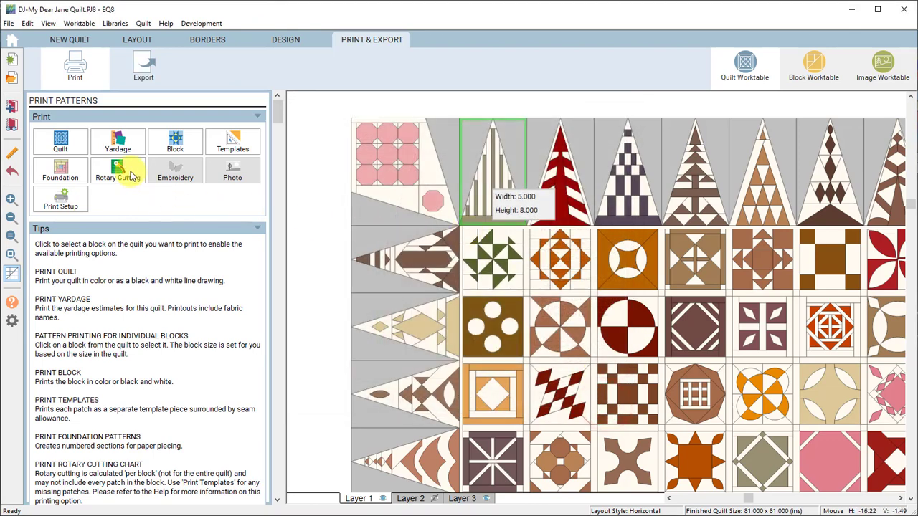
{"action": "left_click", "coordinate": [130, 176]}
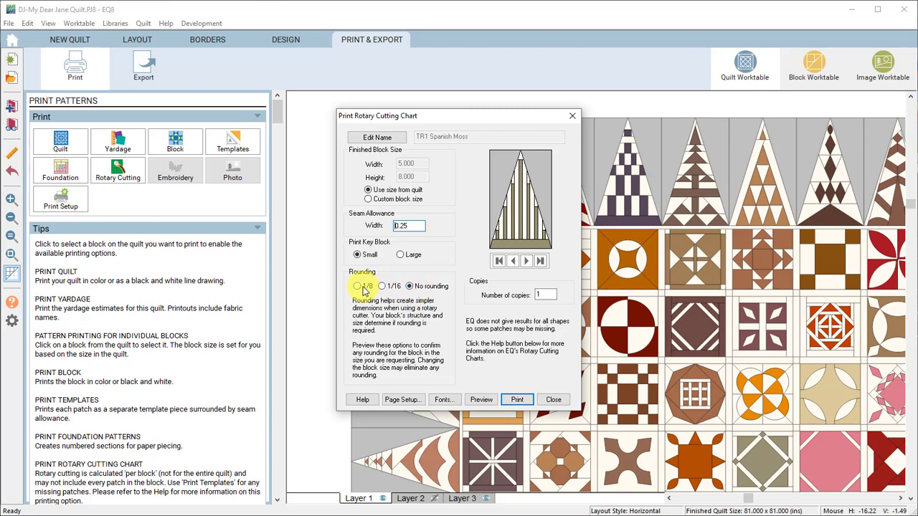
{"action": "left_click", "coordinate": [362, 287]}
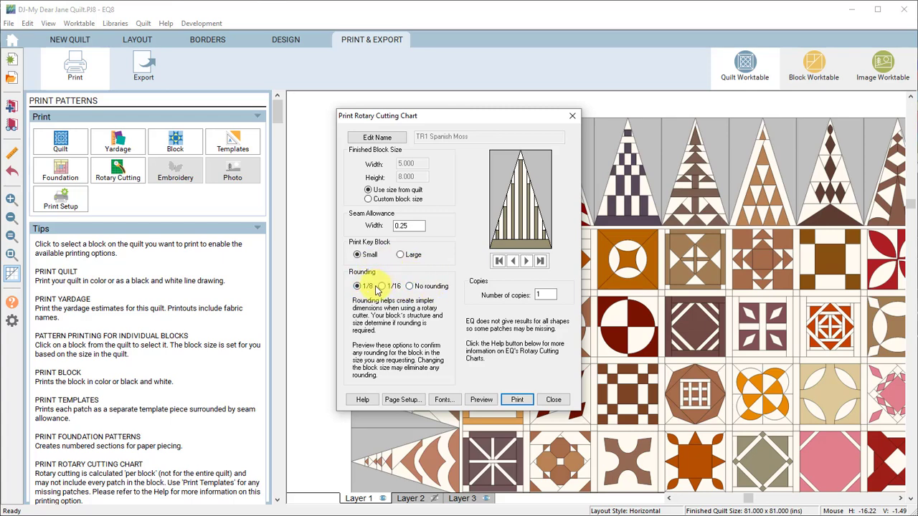
{"action": "left_click", "coordinate": [482, 400]}
{"action": "left_click", "coordinate": [66, 26]}
{"action": "left_click_drag", "start_coordinate": [4, 117], "coordinate": [254, 428]}
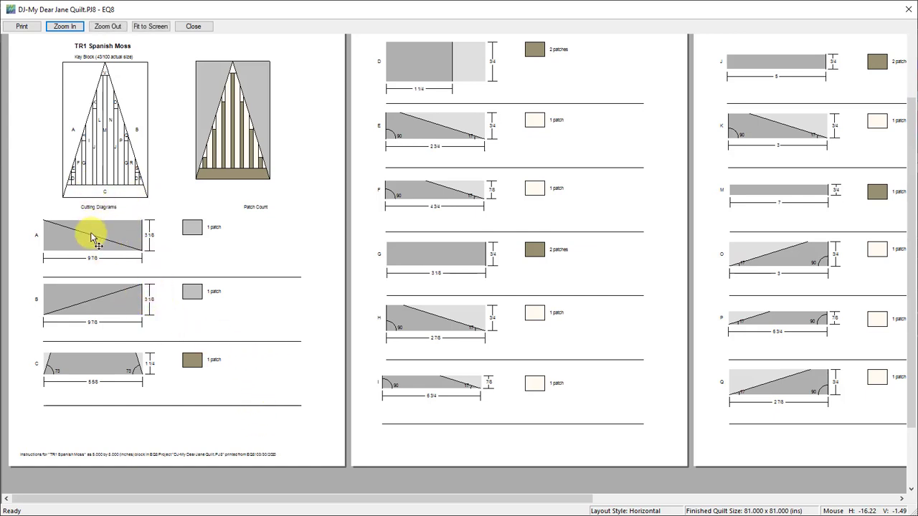
Step: Zoom in to inspect cutting diagrams A–C, then zoom out and close the rotary cutting chart preview
{"action": "left_click", "coordinate": [63, 25]}
{"action": "left_click_drag", "start_coordinate": [21, 178], "coordinate": [302, 375]}
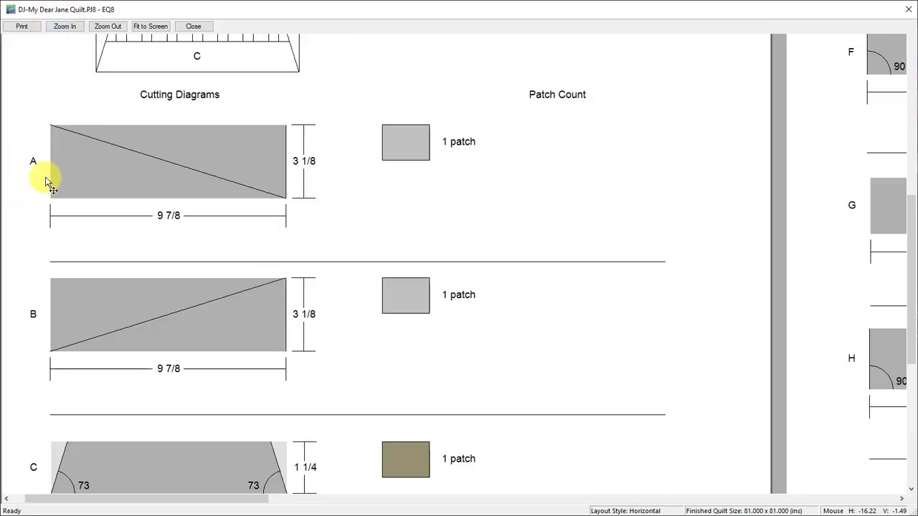
{"action": "scroll", "coordinate": [57, 225], "scroll_direction": "up", "scroll_amount": 5}
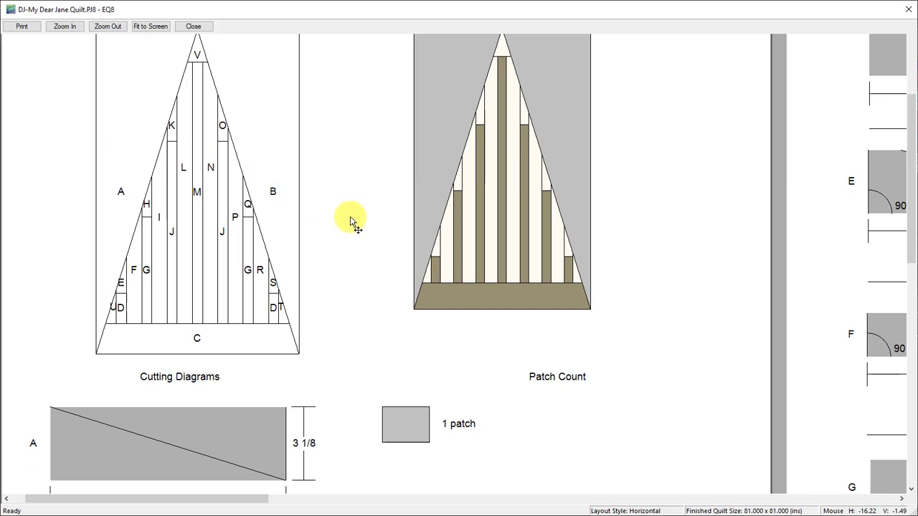
{"action": "scroll", "coordinate": [361, 225], "scroll_direction": "down", "scroll_amount": 5}
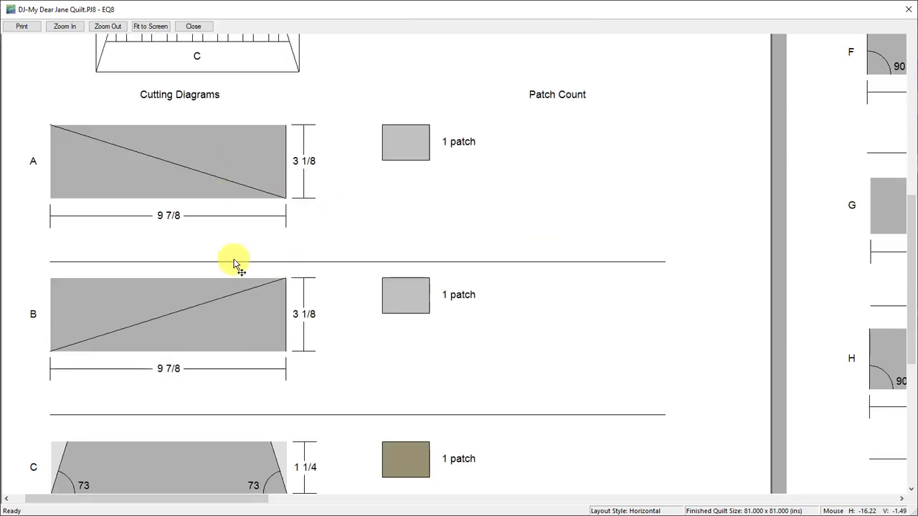
{"action": "scroll", "coordinate": [234, 264], "scroll_direction": "down", "scroll_amount": 3}
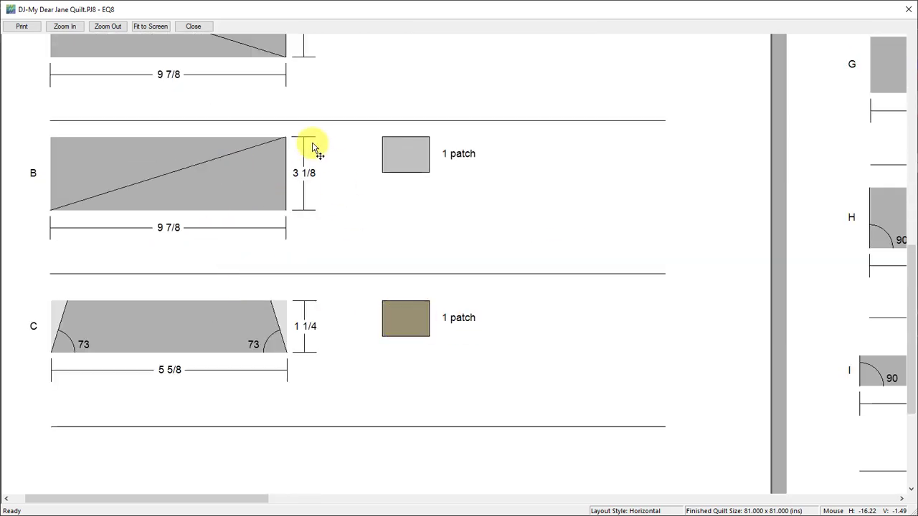
{"action": "left_click", "coordinate": [109, 30]}
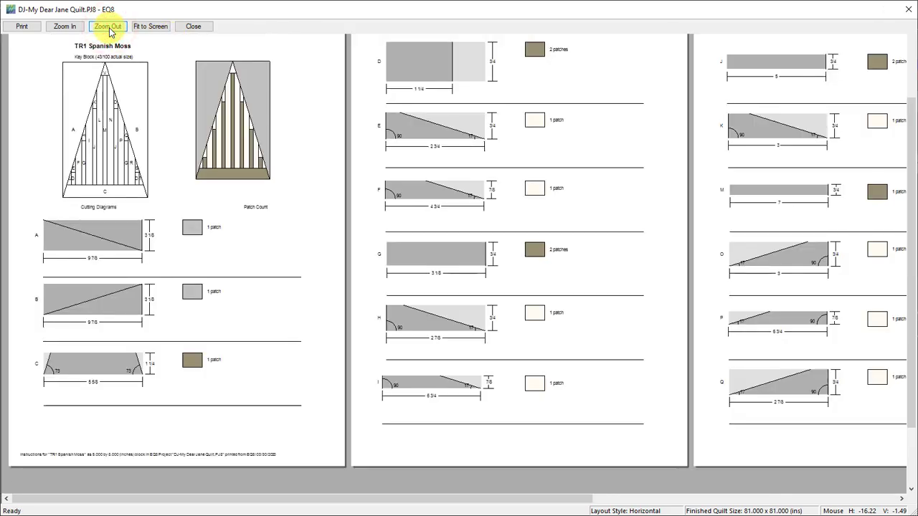
{"action": "left_click", "coordinate": [200, 29]}
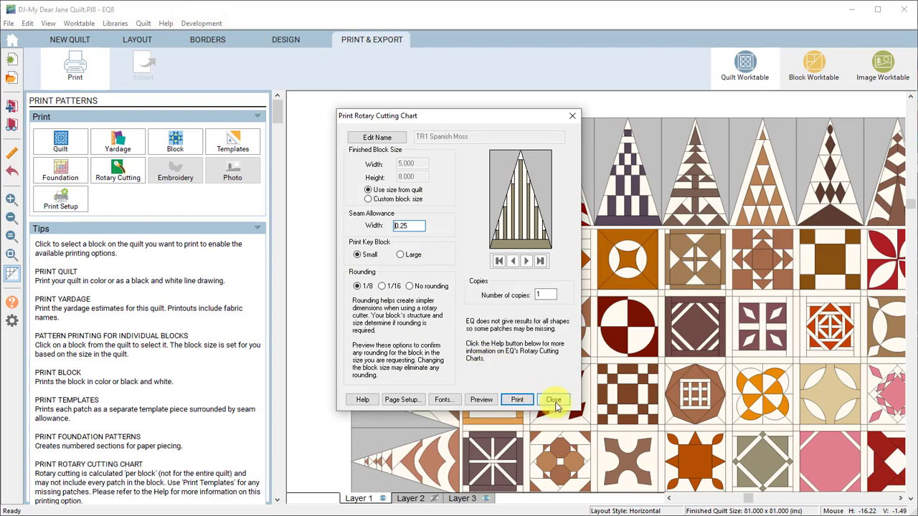
Step: Close the rotary cutting settings and select the pink TLC Sadie Rose corner kite block on the quilt
{"action": "left_click", "coordinate": [553, 400]}
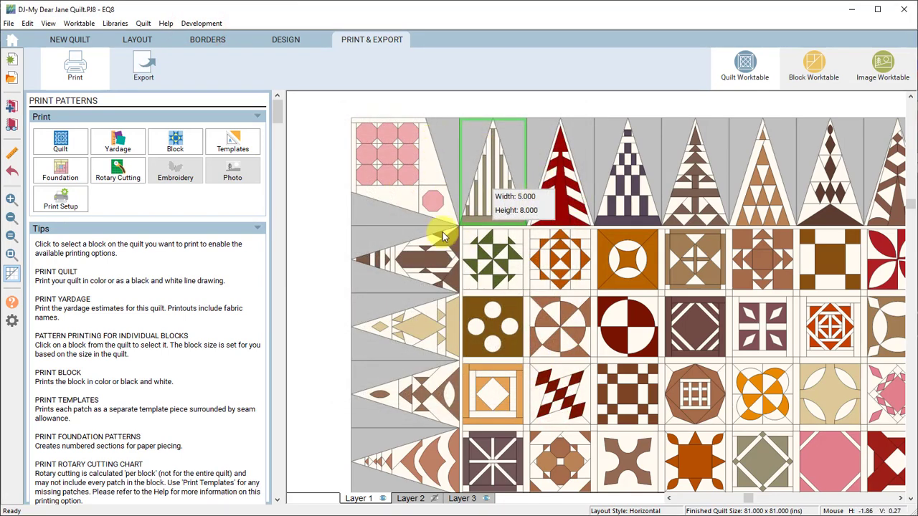
{"action": "left_click", "coordinate": [400, 163]}
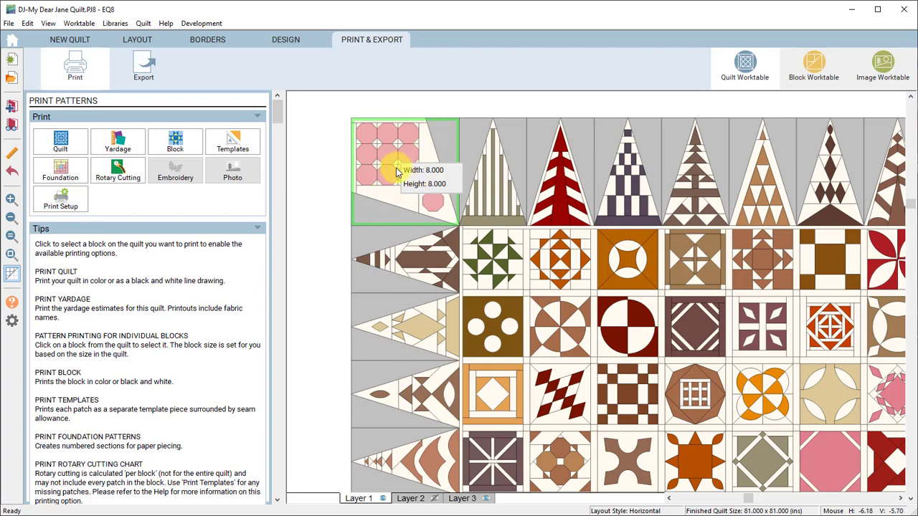
{"action": "left_click", "coordinate": [495, 160]}
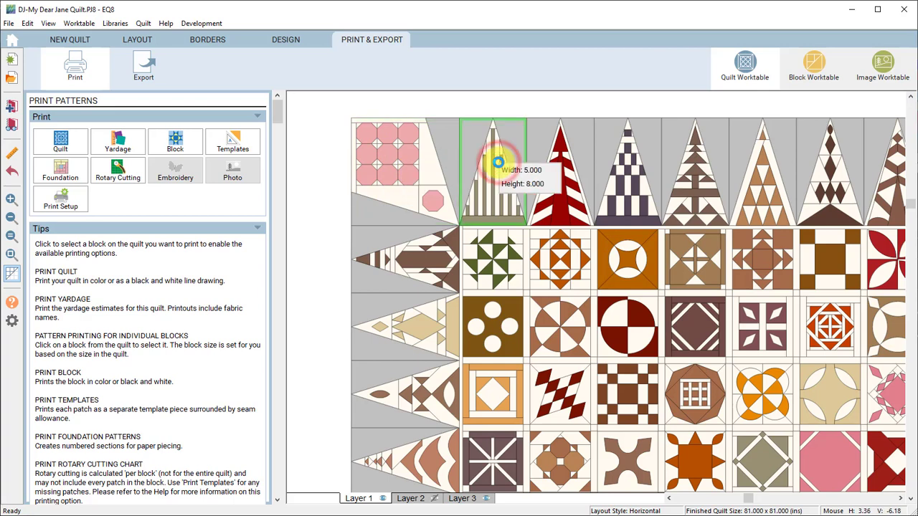
{"action": "left_click", "coordinate": [399, 159]}
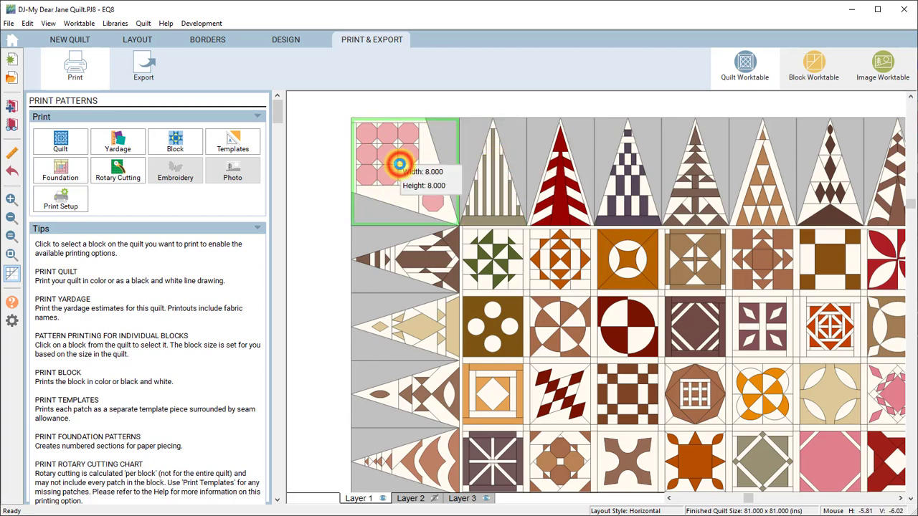
Step: Preview the TLC Sadie Rose templates, delete long triangles A and D, and close the template settings
{"action": "left_click", "coordinate": [242, 147]}
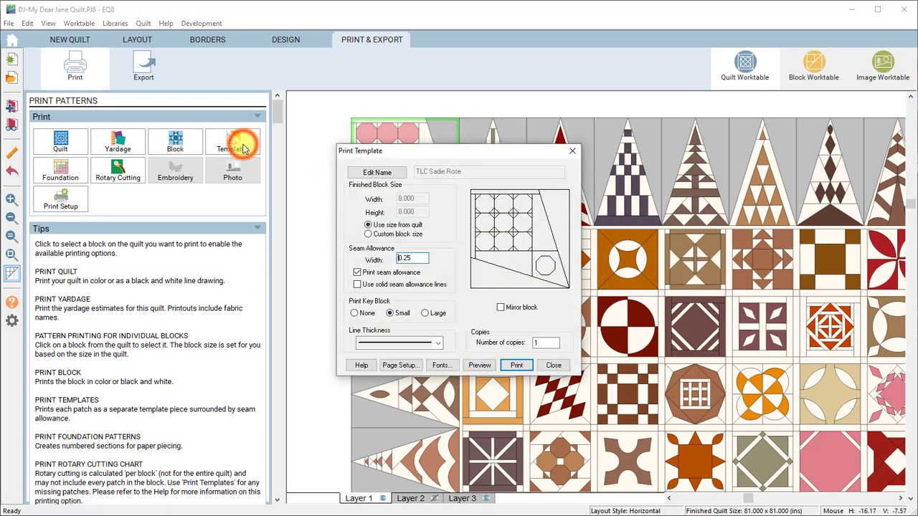
{"action": "left_click", "coordinate": [480, 366]}
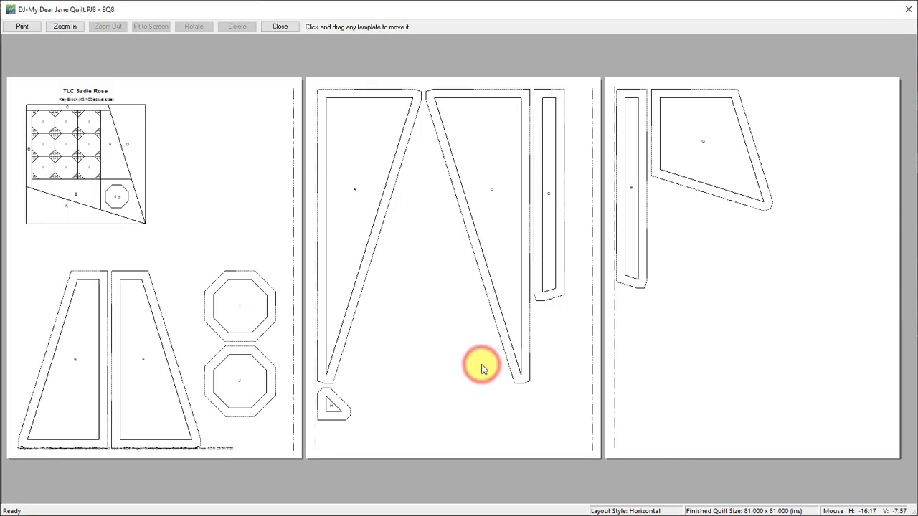
{"action": "left_click", "coordinate": [368, 183]}
{"action": "left_click", "coordinate": [242, 26]}
{"action": "left_click", "coordinate": [361, 146]}
{"action": "left_click", "coordinate": [239, 25]}
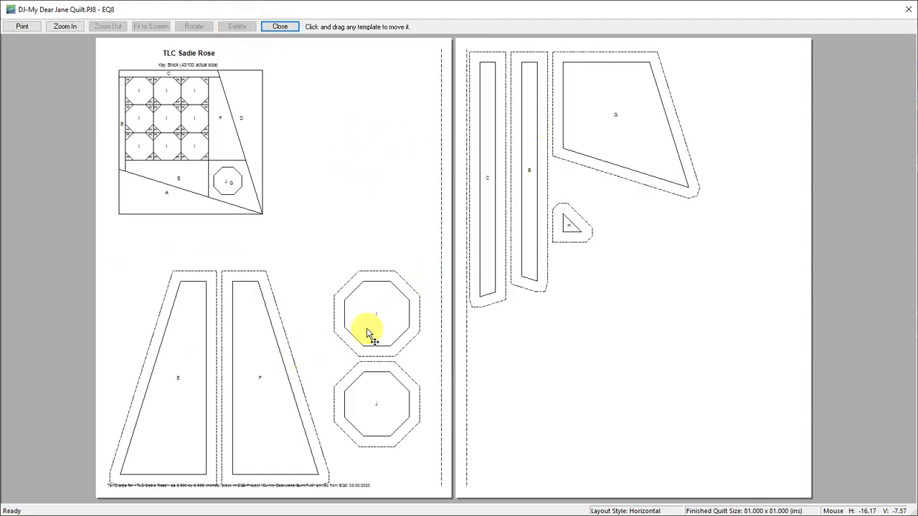
{"action": "left_click", "coordinate": [287, 26]}
{"action": "left_click", "coordinate": [552, 364]}
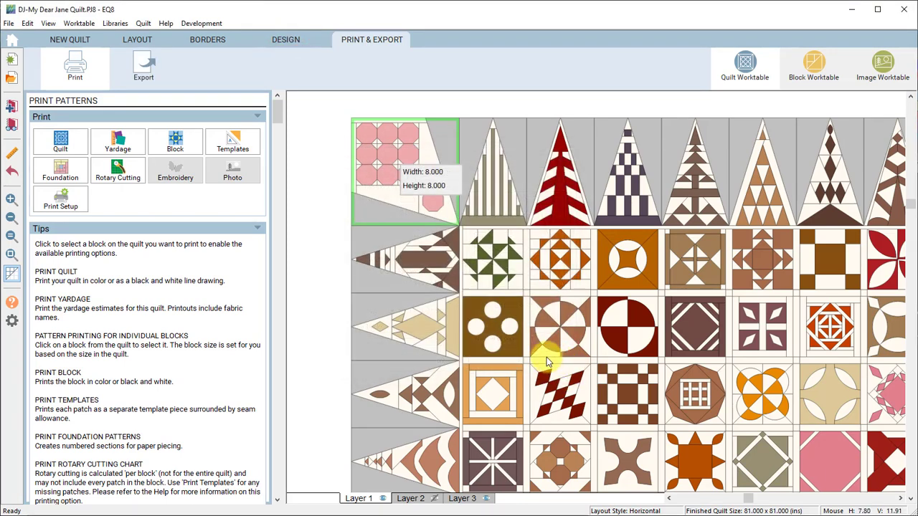